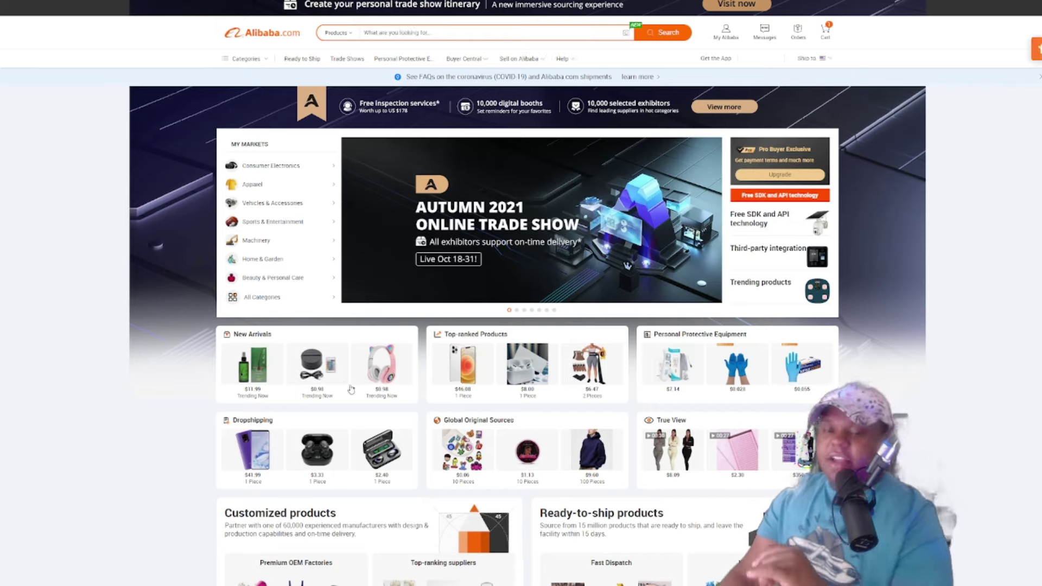
Go to Dropshipping and dismiss the introduction video popup.
left_click(316, 465)
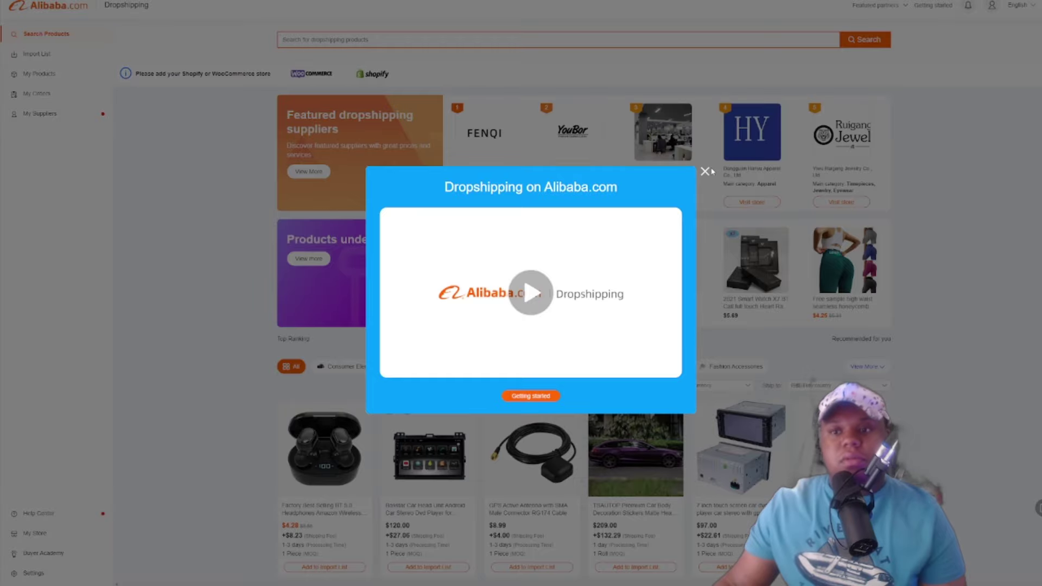
left_click(706, 174)
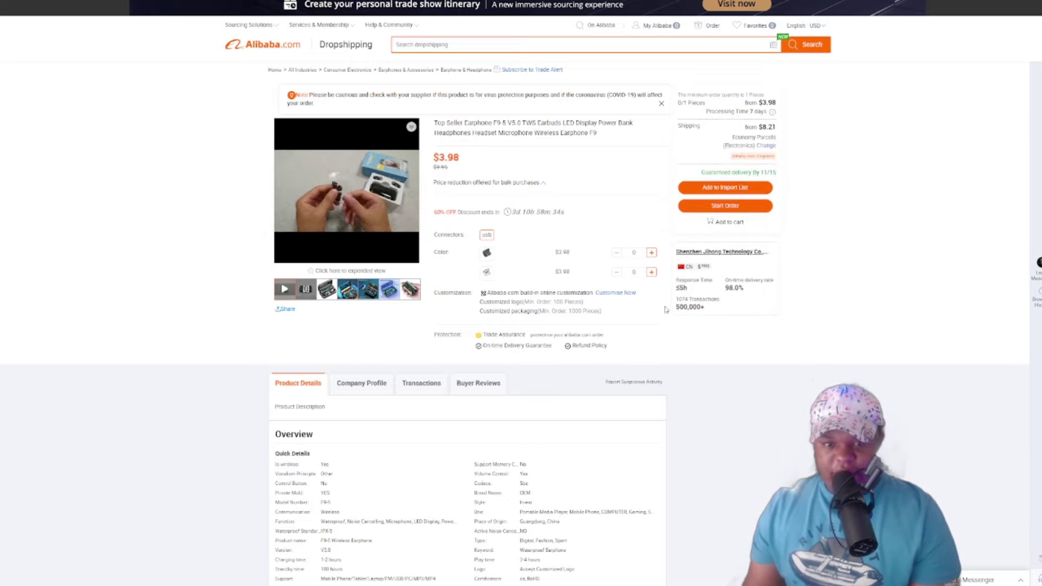
Stop the earbuds video, open the Customise Now preview, and start uploading a custom case image.
left_click(350, 289)
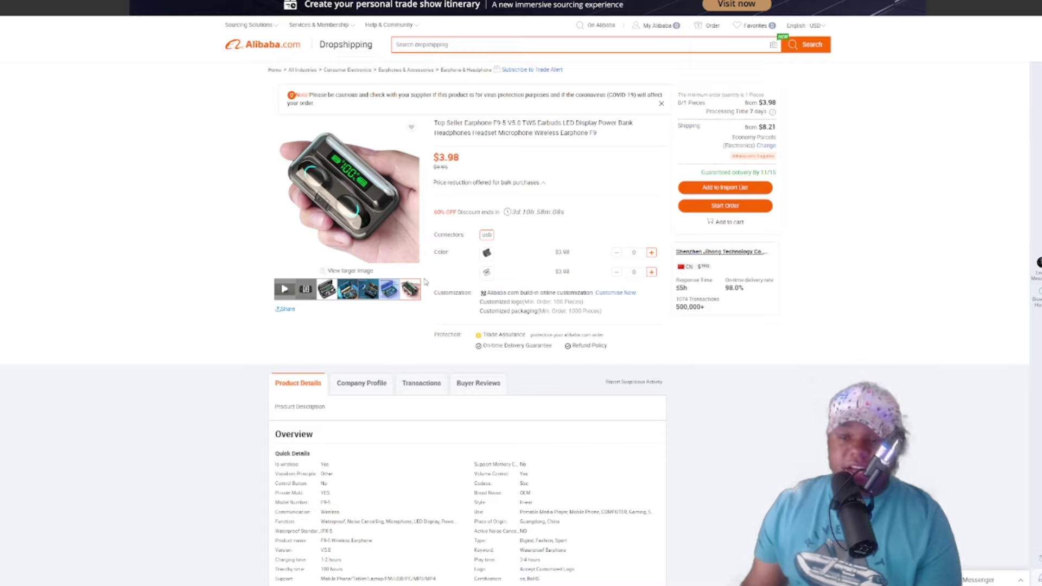
left_click(731, 227)
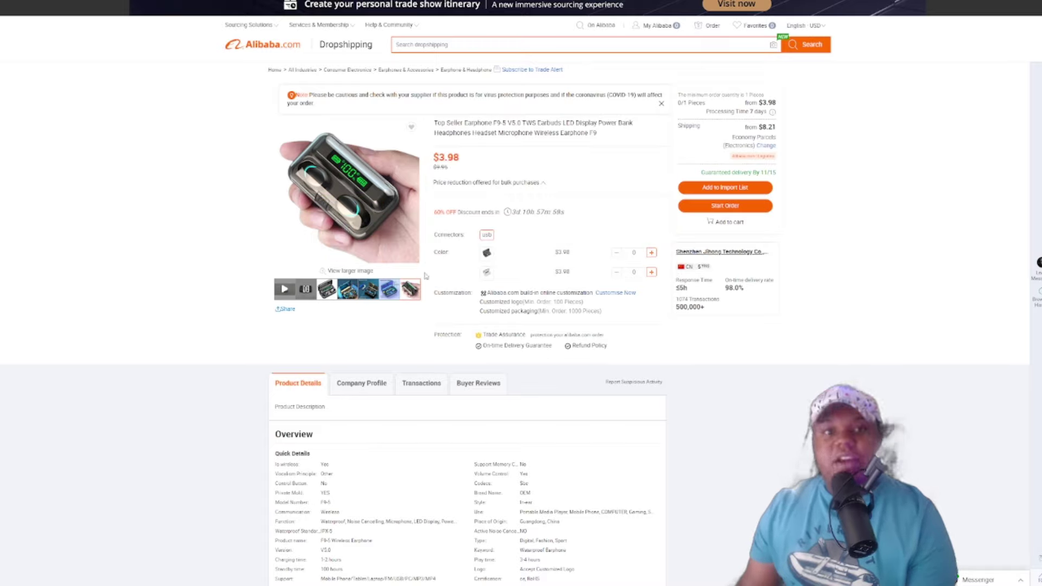
left_click(621, 294)
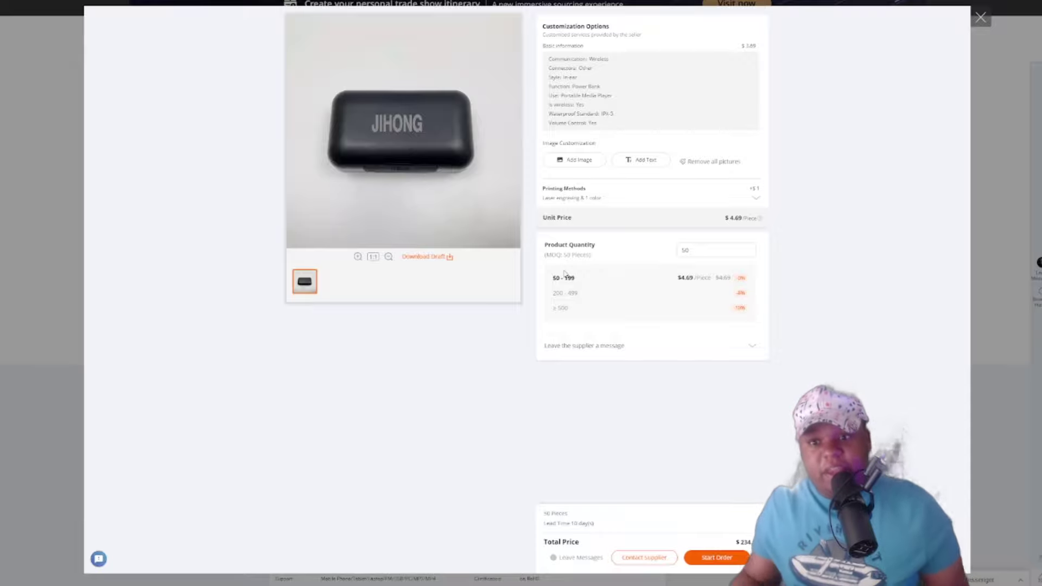
left_click(574, 160)
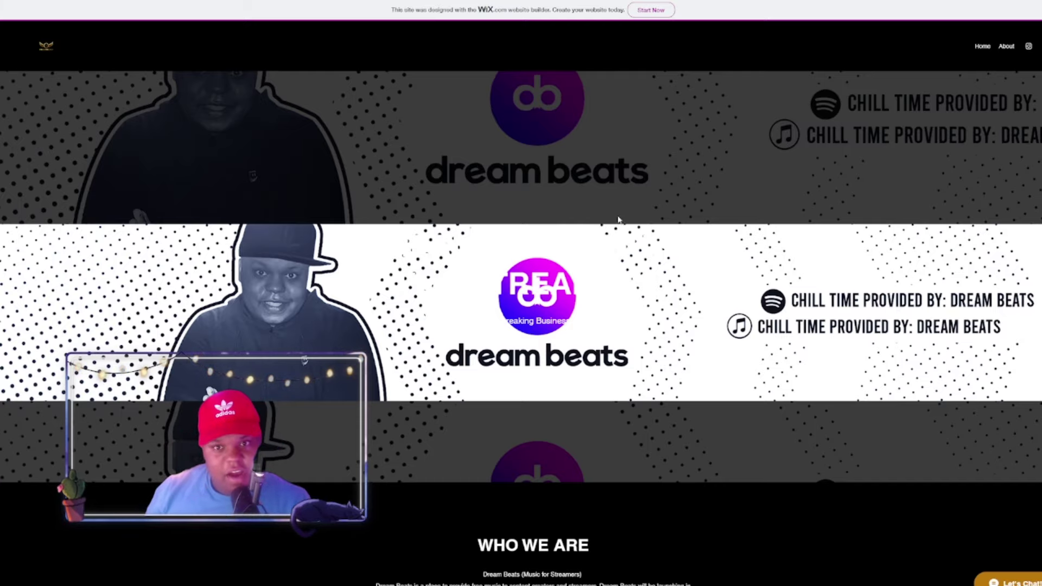
scroll(623, 204, "down", 2)
scroll(627, 187, "up", 2)
scroll(627, 180, "down", 2)
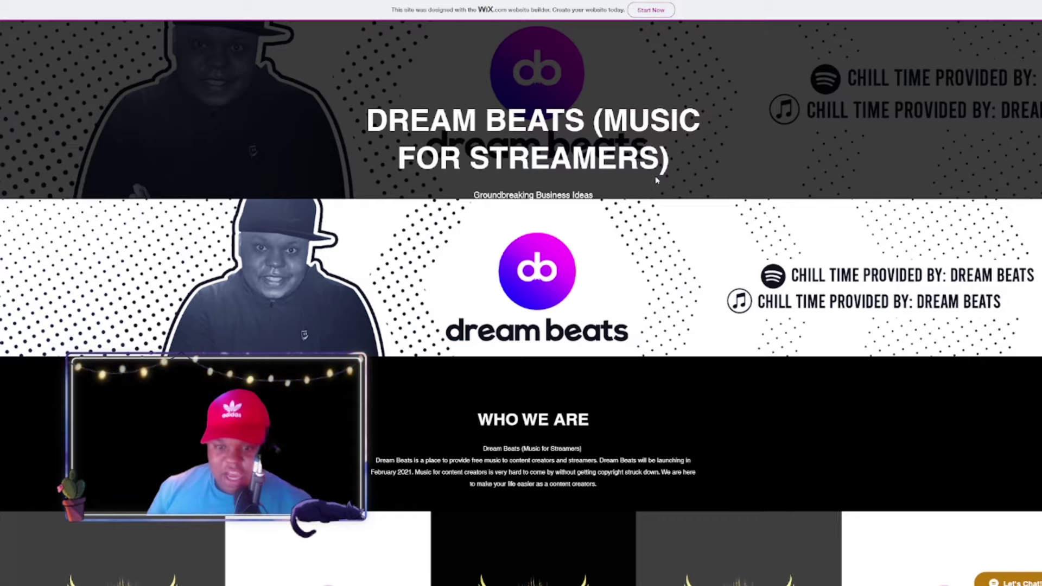
scroll(716, 330, "down", 2)
scroll(716, 338, "down", 3)
scroll(716, 340, "down", 3)
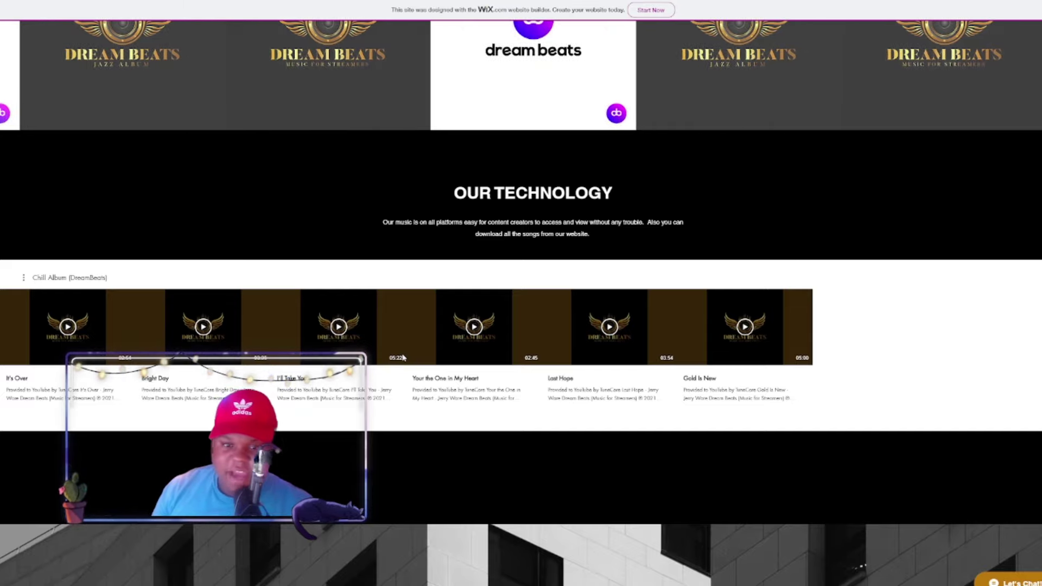
scroll(346, 329, "down", 3)
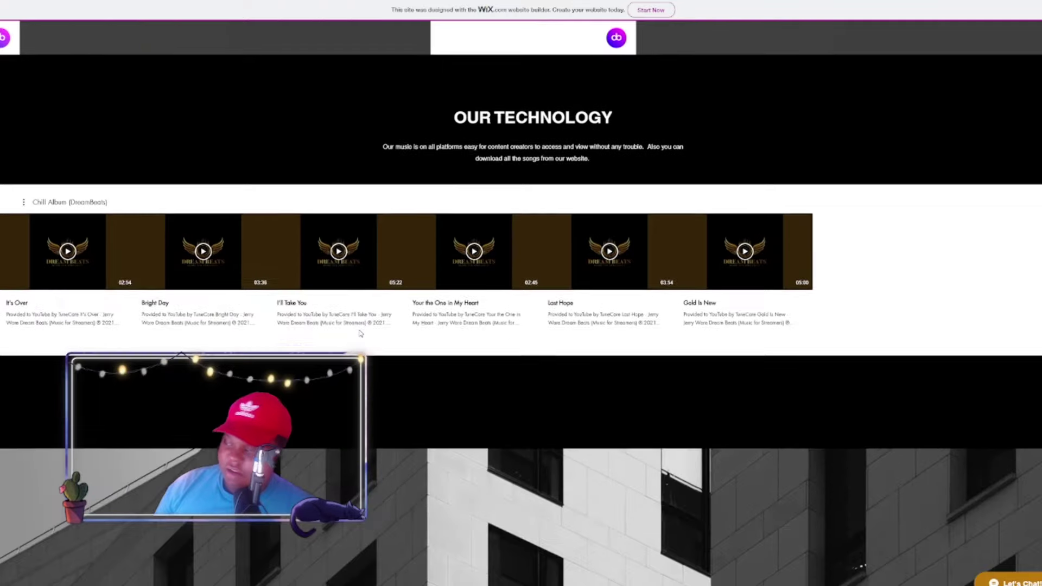
scroll(360, 330, "down", 2)
scroll(360, 322, "down", 2)
scroll(361, 320, "down", 2)
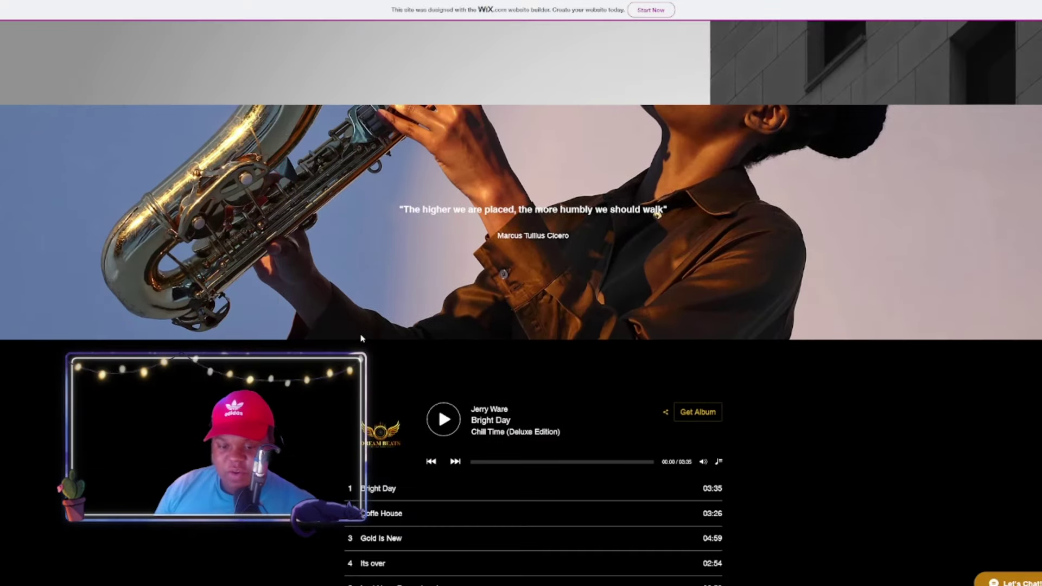
scroll(367, 342, "down", 2)
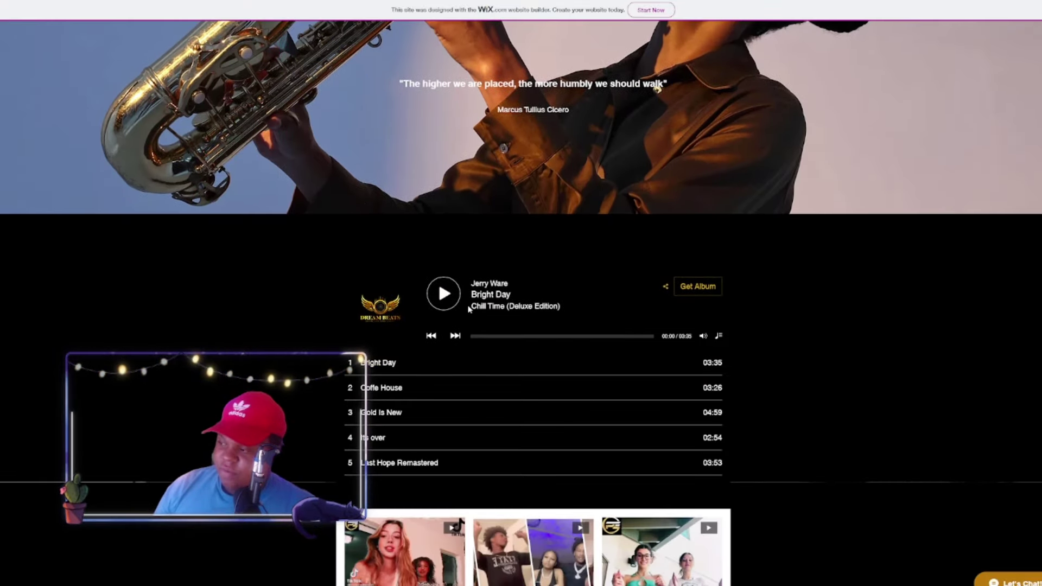
scroll(472, 313, "down", 2)
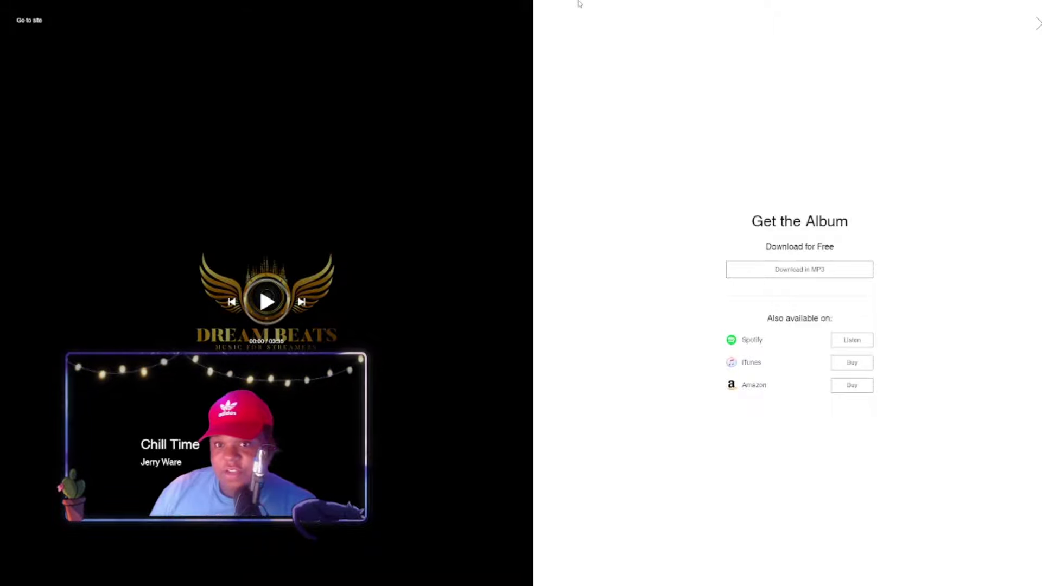
Exit fullscreen on the Dream Beats site to show the browser tabs.
left_click(543, 33)
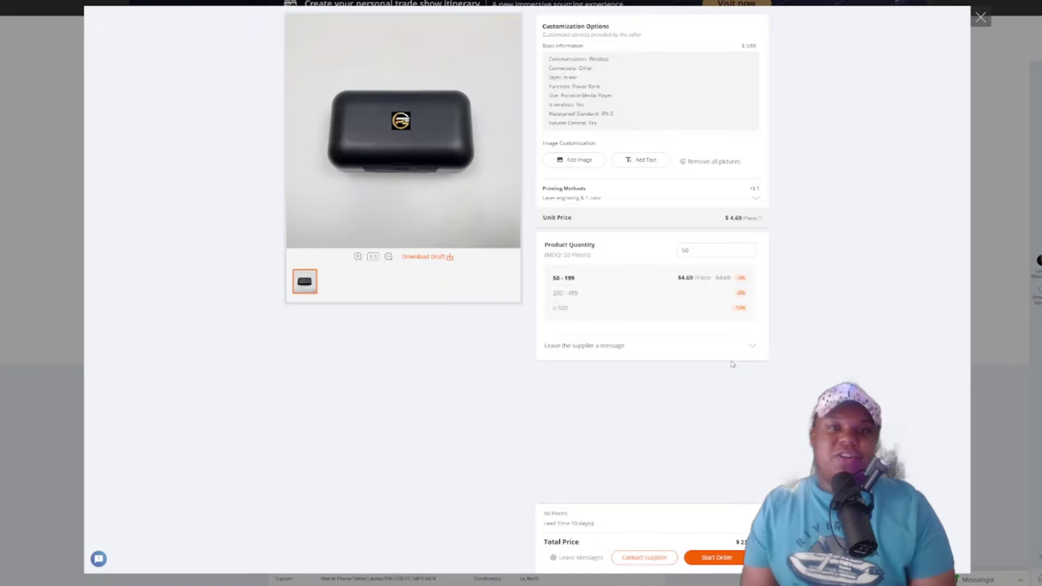
Close the earbuds customization preview with its top-right X.
left_click(982, 17)
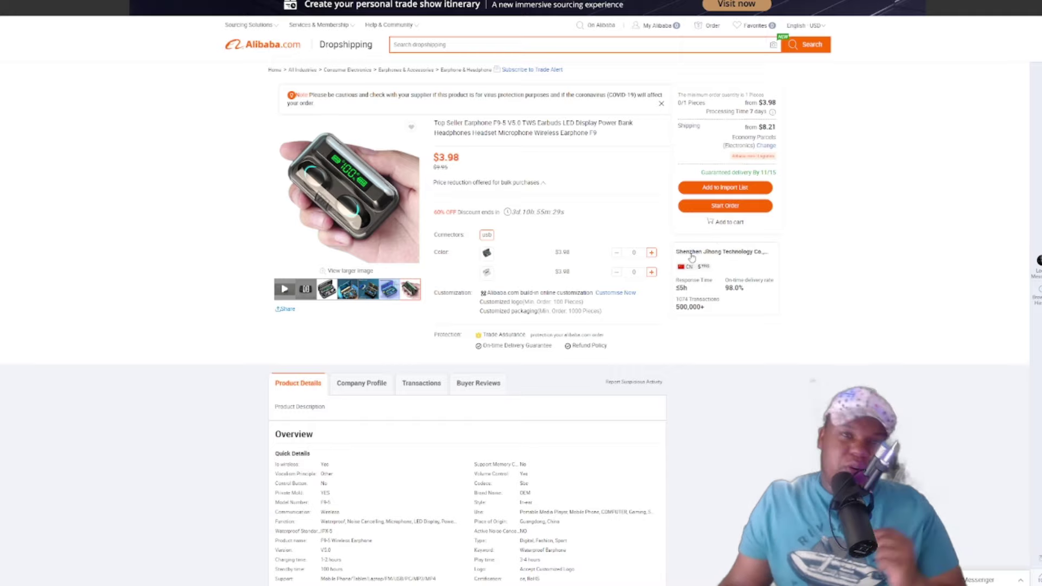